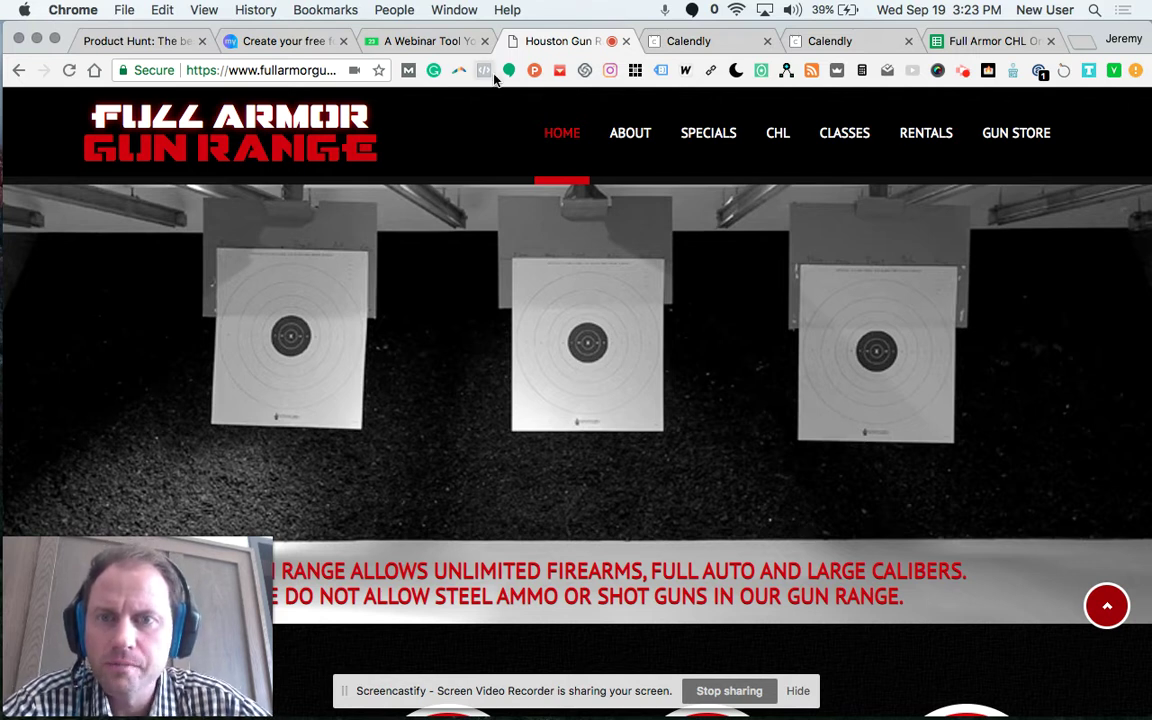
Browse the Full Armor Gun Range home page, then open the CHL Classes page
scroll(445, 396, "down", 3)
scroll(445, 396, "down", 15)
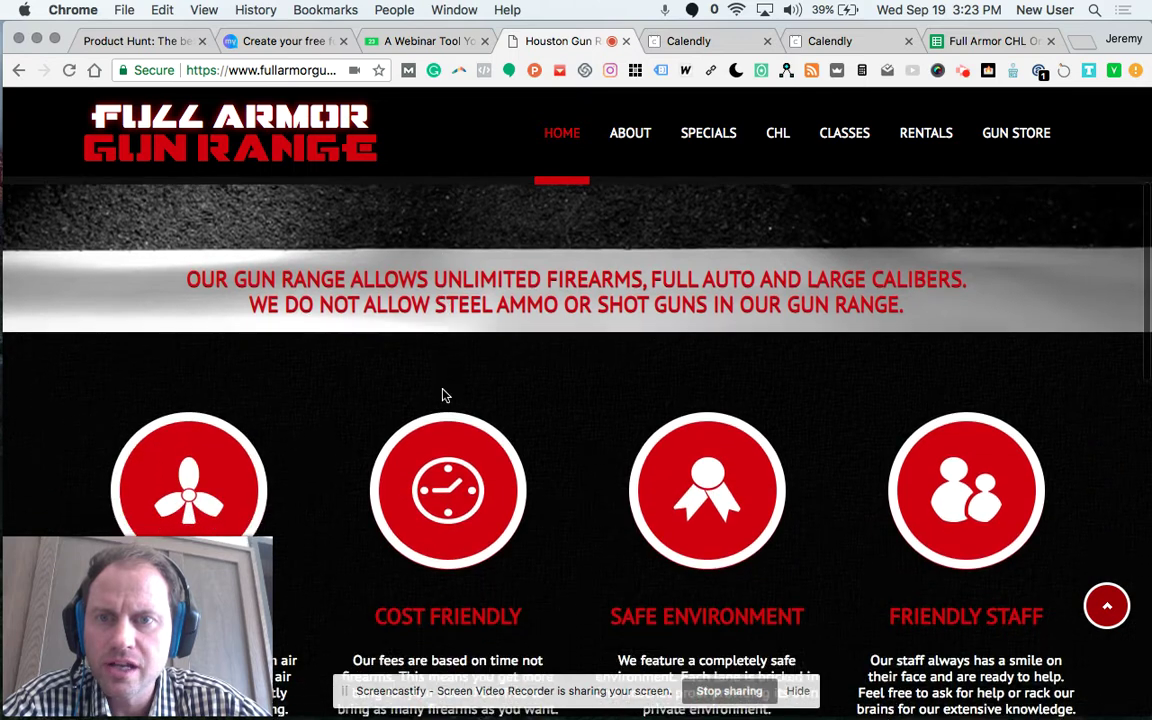
scroll(445, 396, "down", 3)
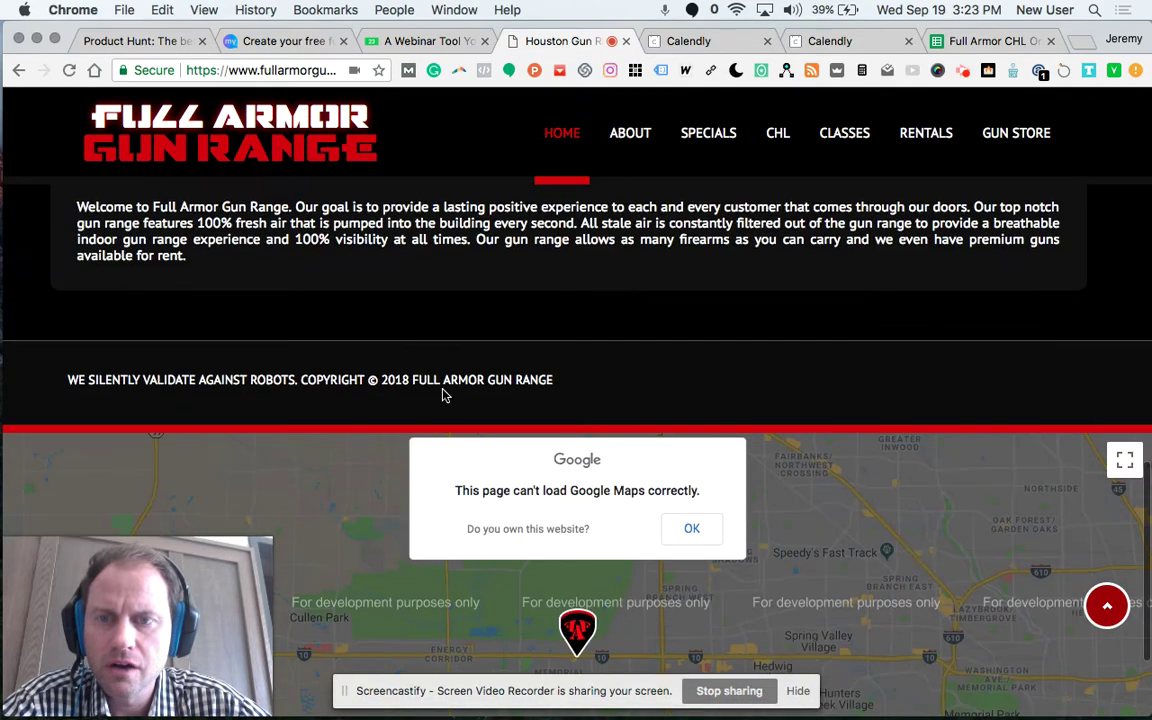
scroll(445, 396, "up", 10)
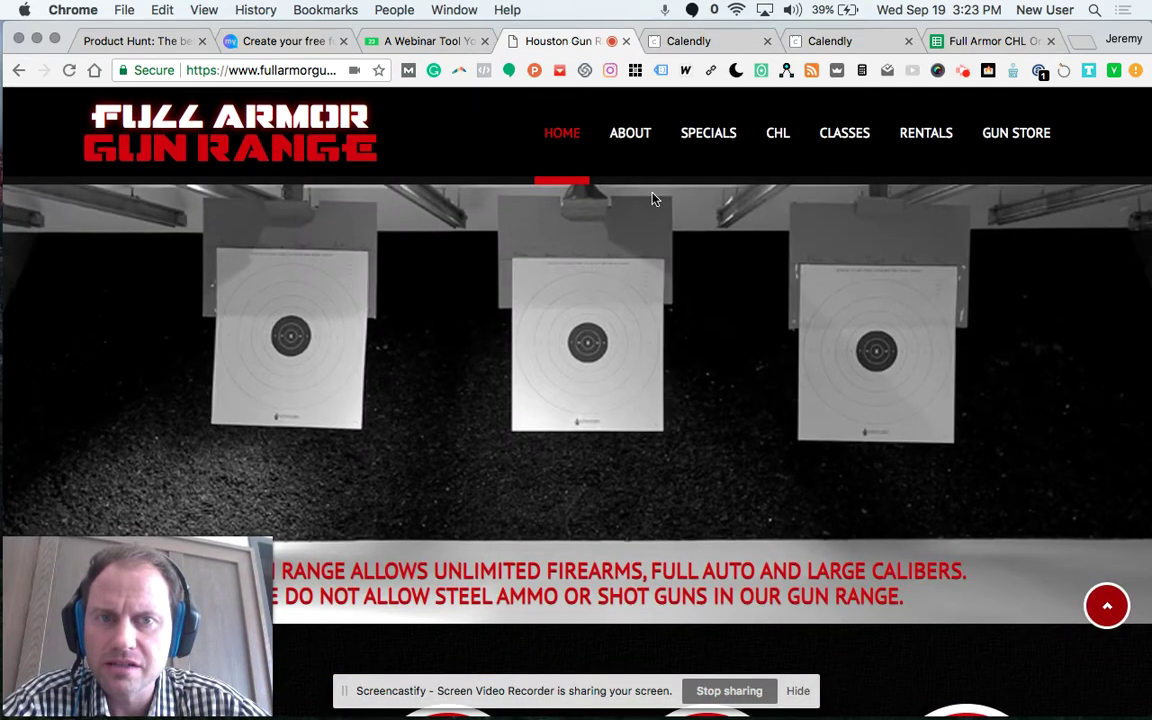
left_click(777, 140)
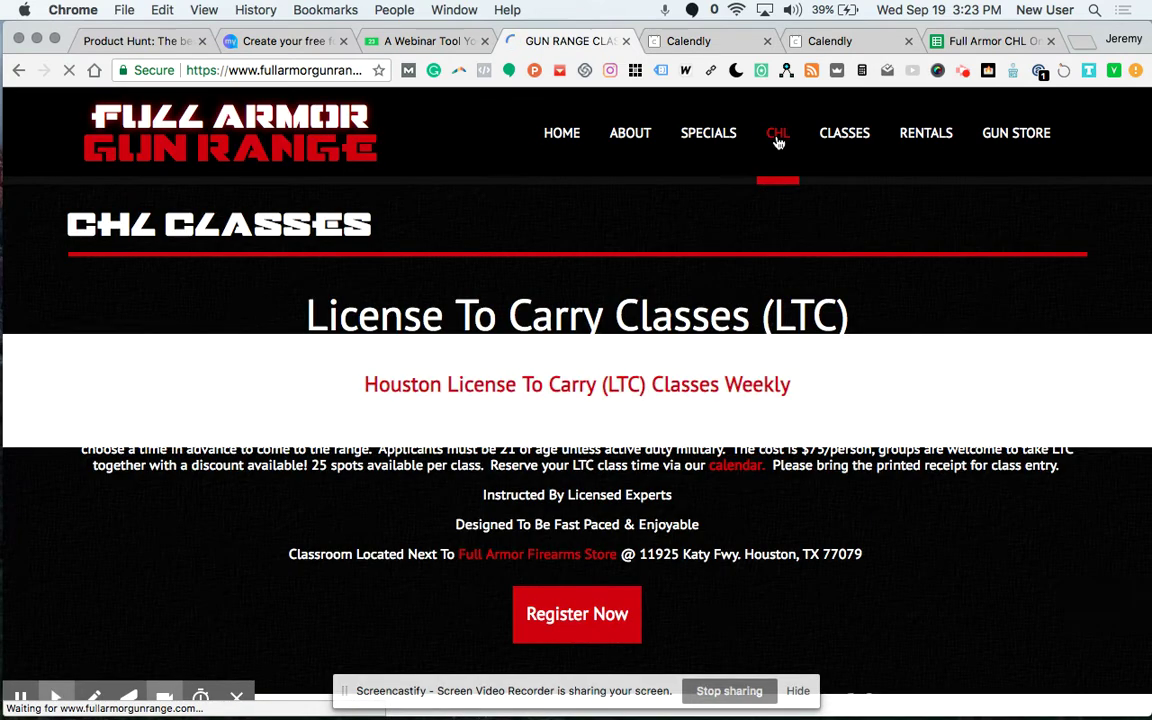
Scroll the License To Carry class details, then bring up the Calendly dashboard and select its web address
scroll(748, 443, "down", 3)
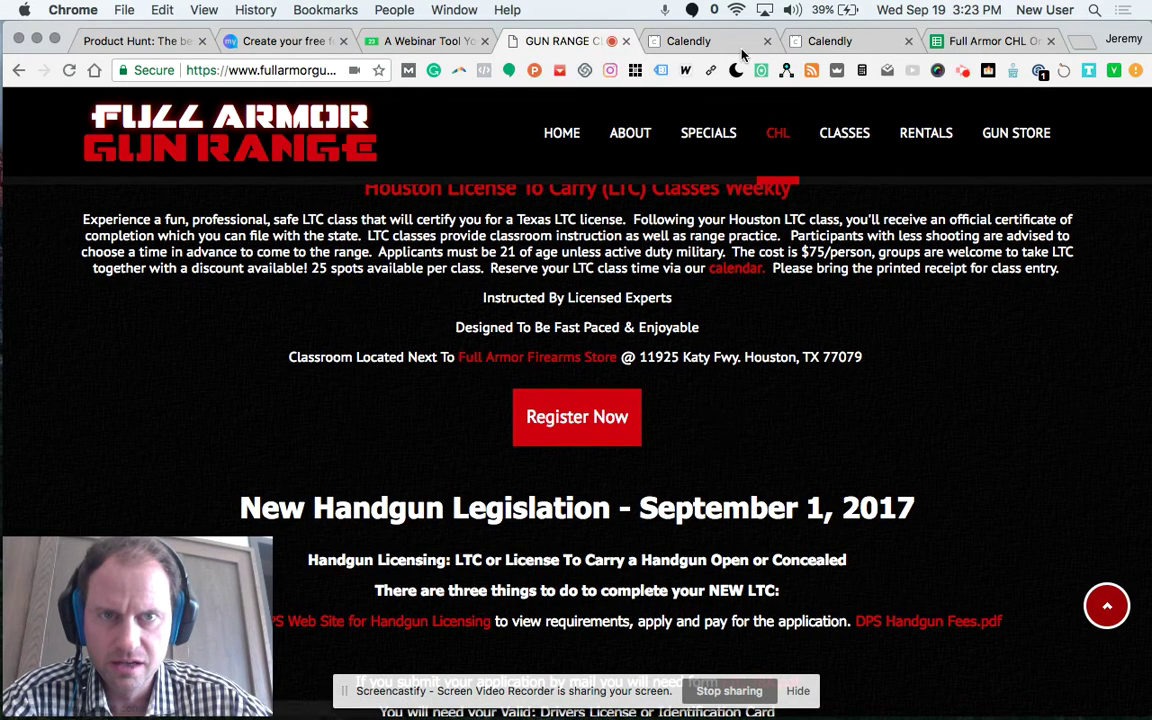
left_click(713, 43)
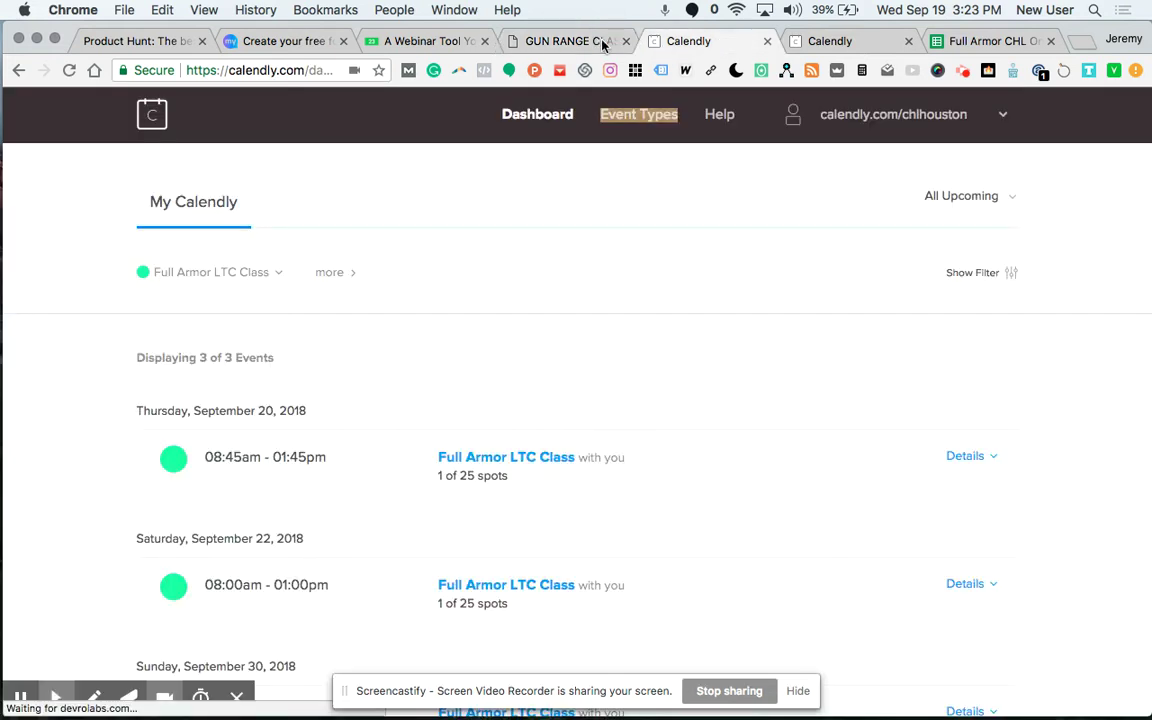
left_click(190, 70)
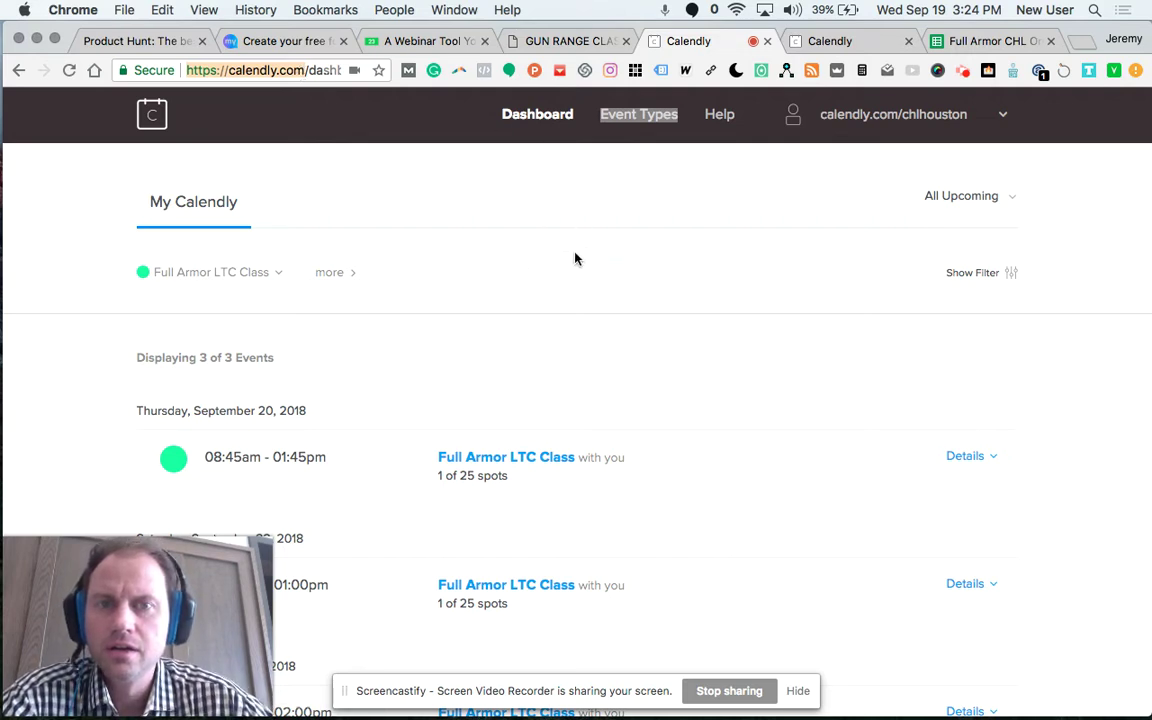
Compare the LTC class page with the Calendly dashboard of 3 upcoming classes, each 1 of 25 booked
left_click(585, 47)
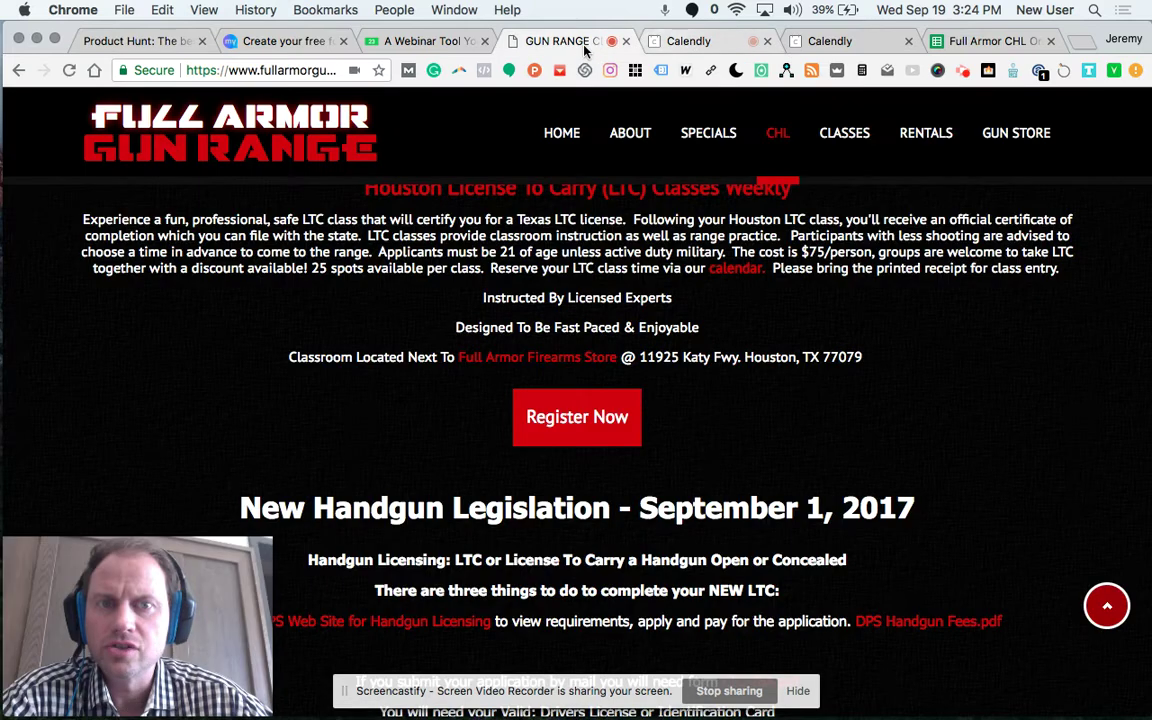
left_click(695, 41)
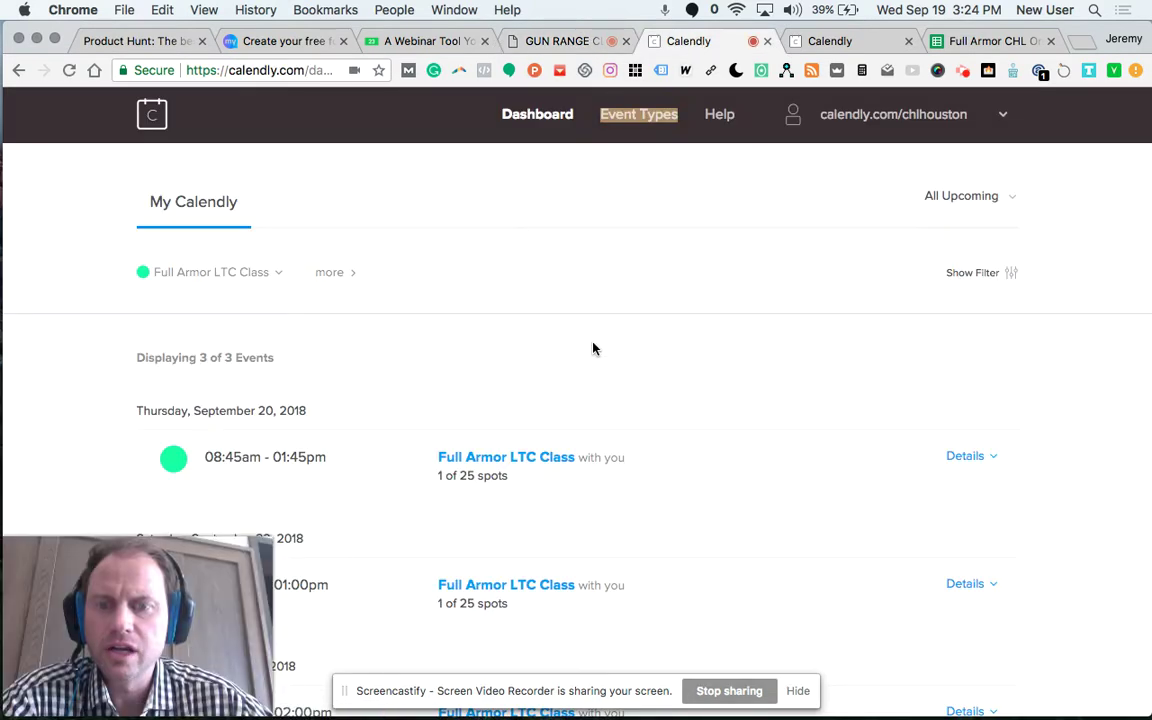
left_click(573, 43)
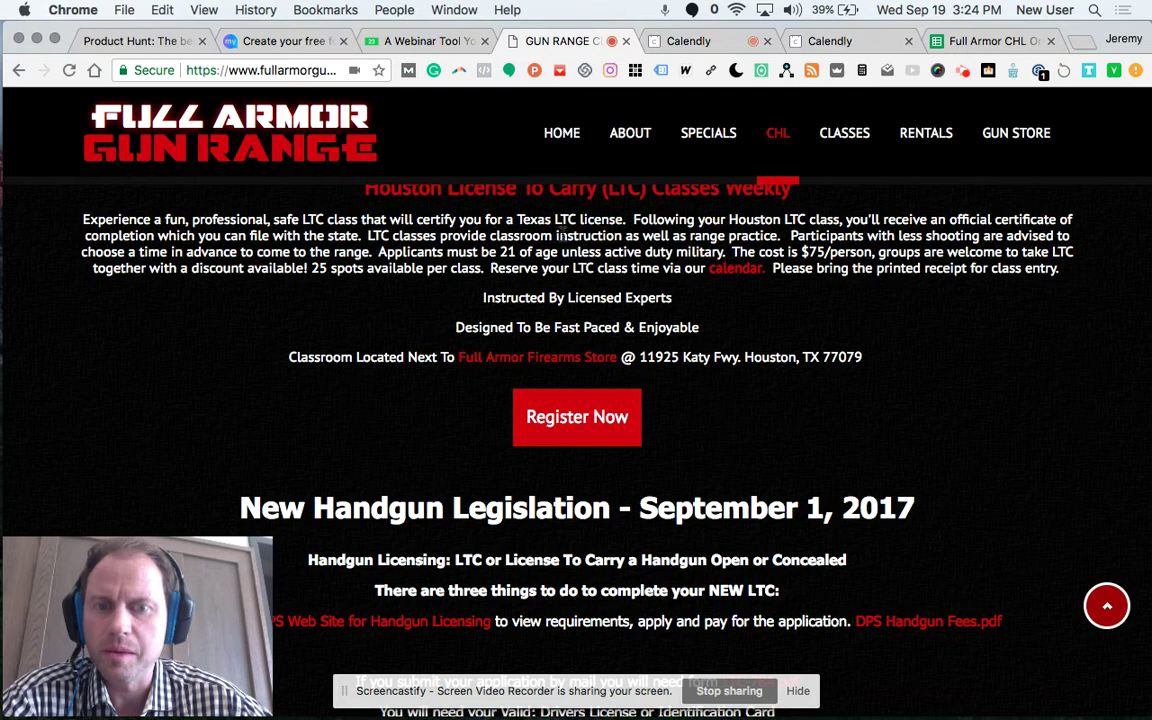
left_click(703, 41)
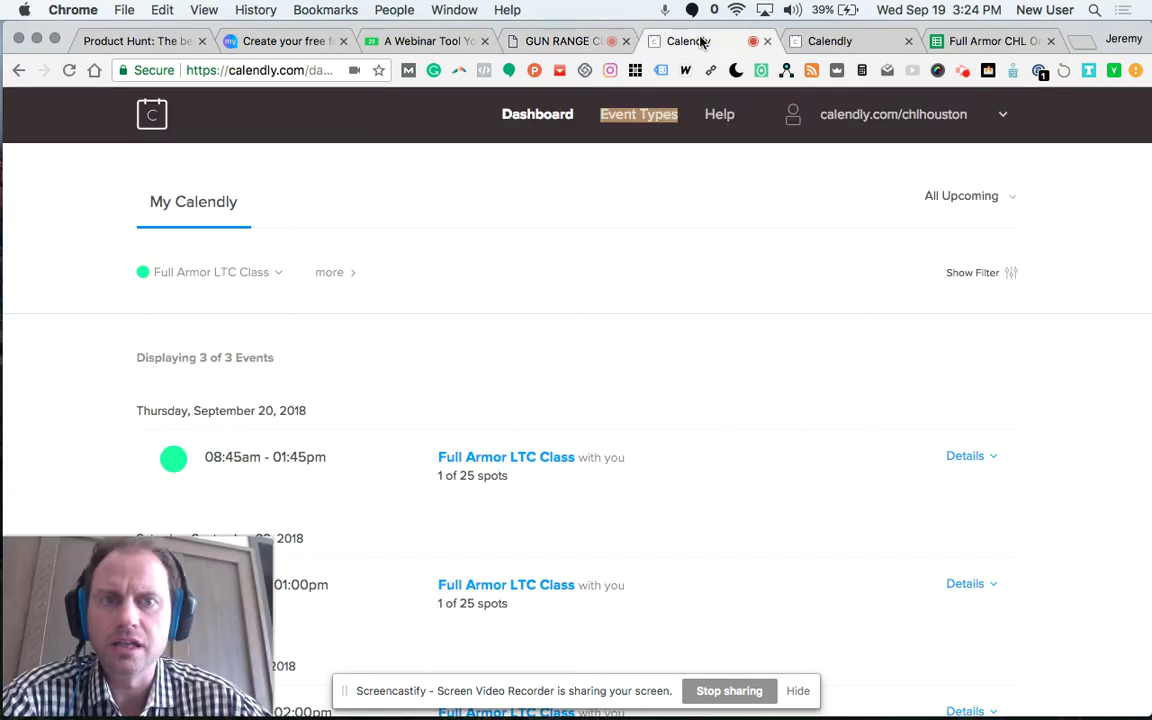
left_click(557, 41)
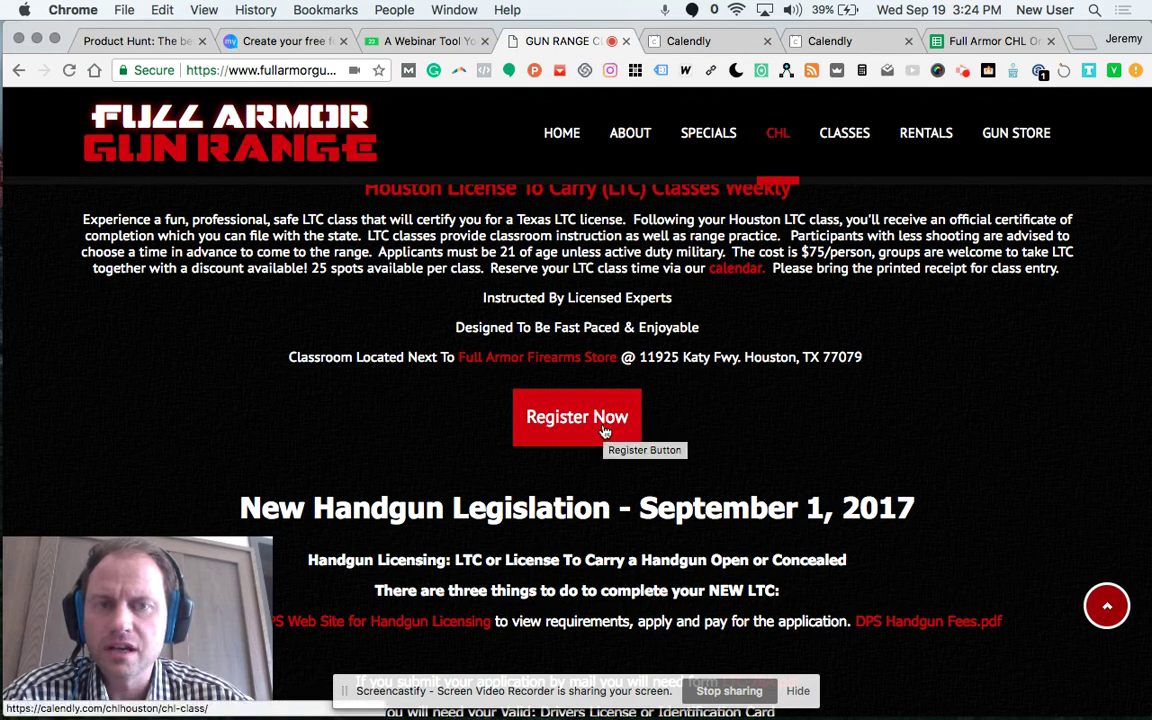
left_click(688, 42)
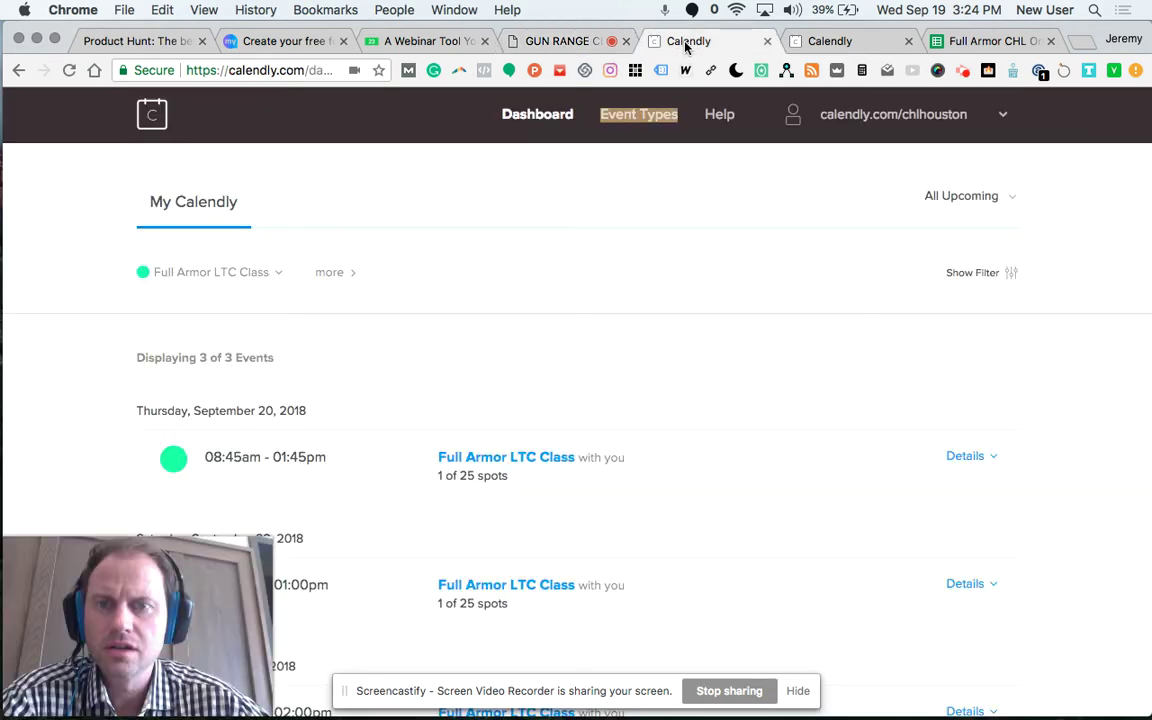
scroll(500, 293, "down", 5)
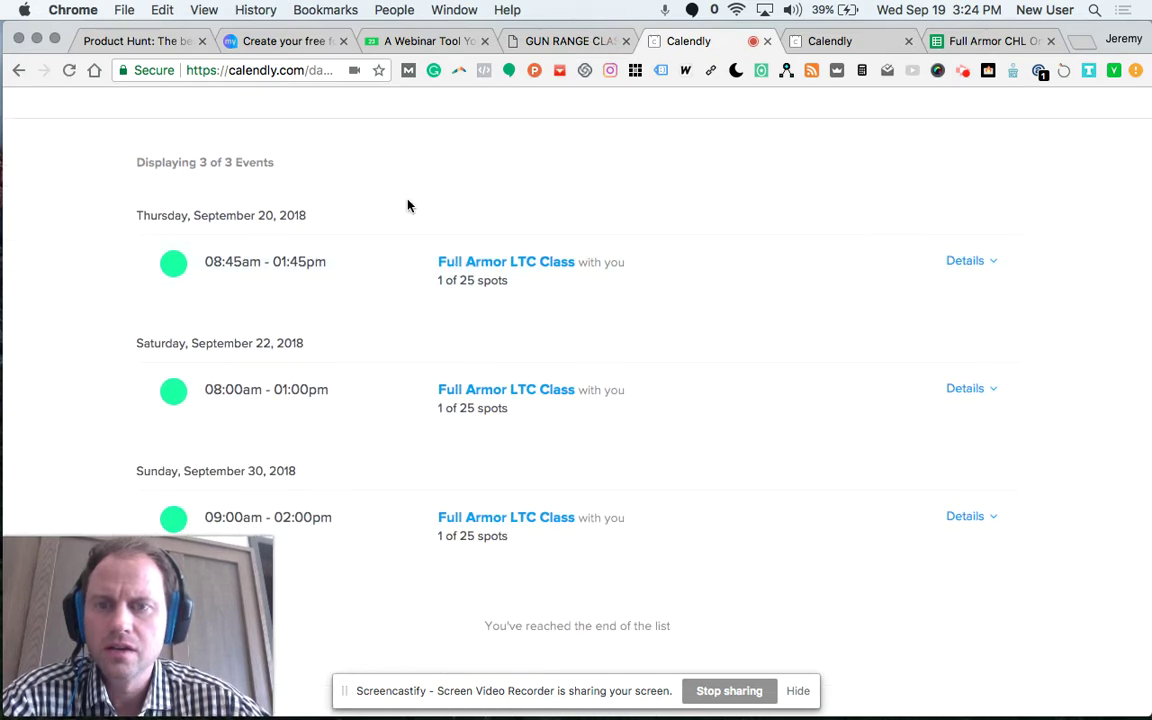
scroll(407, 205, "up", 3)
scroll(407, 205, "down", 3)
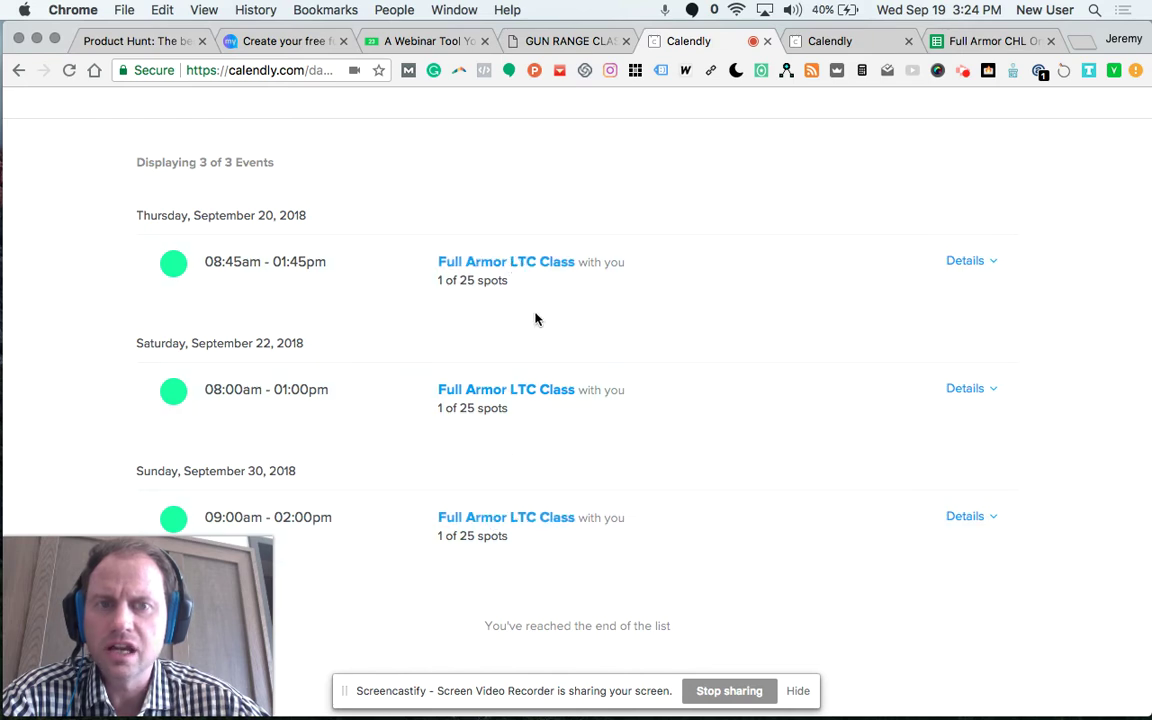
Review the Full Armor LTC Class settings: 300 min, 60 rolling days, PayPal payment of $81.19 USD
left_click(818, 45)
scroll(630, 275, "down", 3)
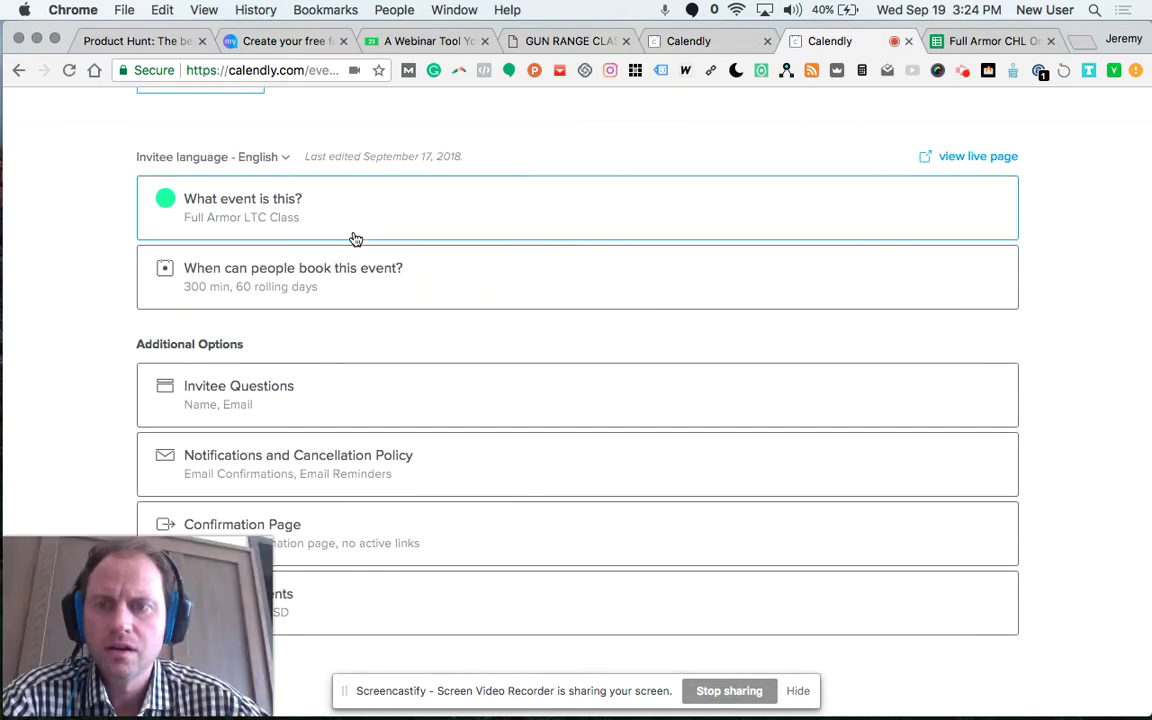
scroll(352, 236, "up", 3)
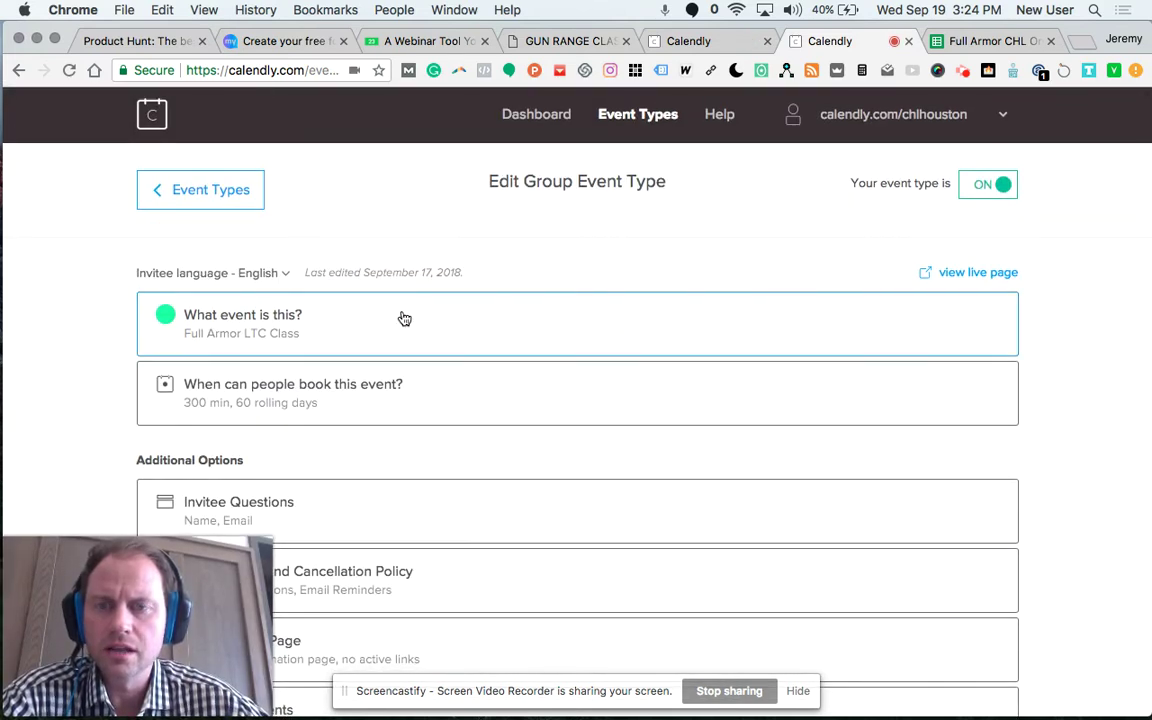
scroll(402, 317, "down", 3)
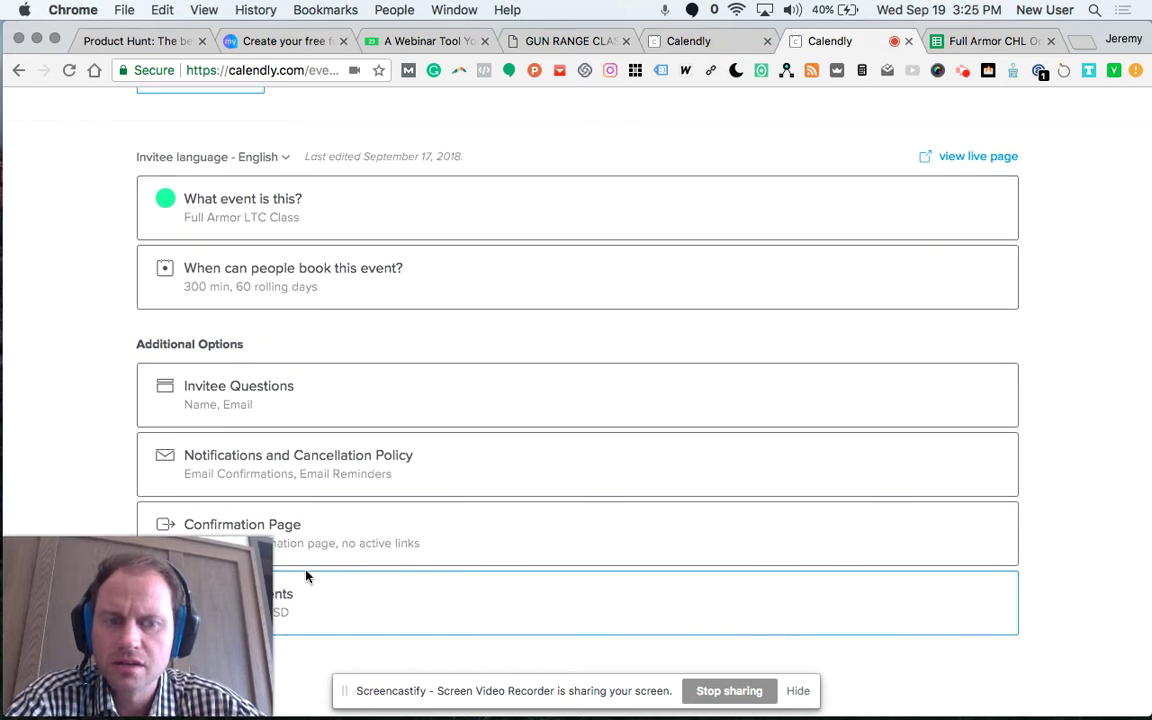
left_click_drag(180, 615, 755, 541)
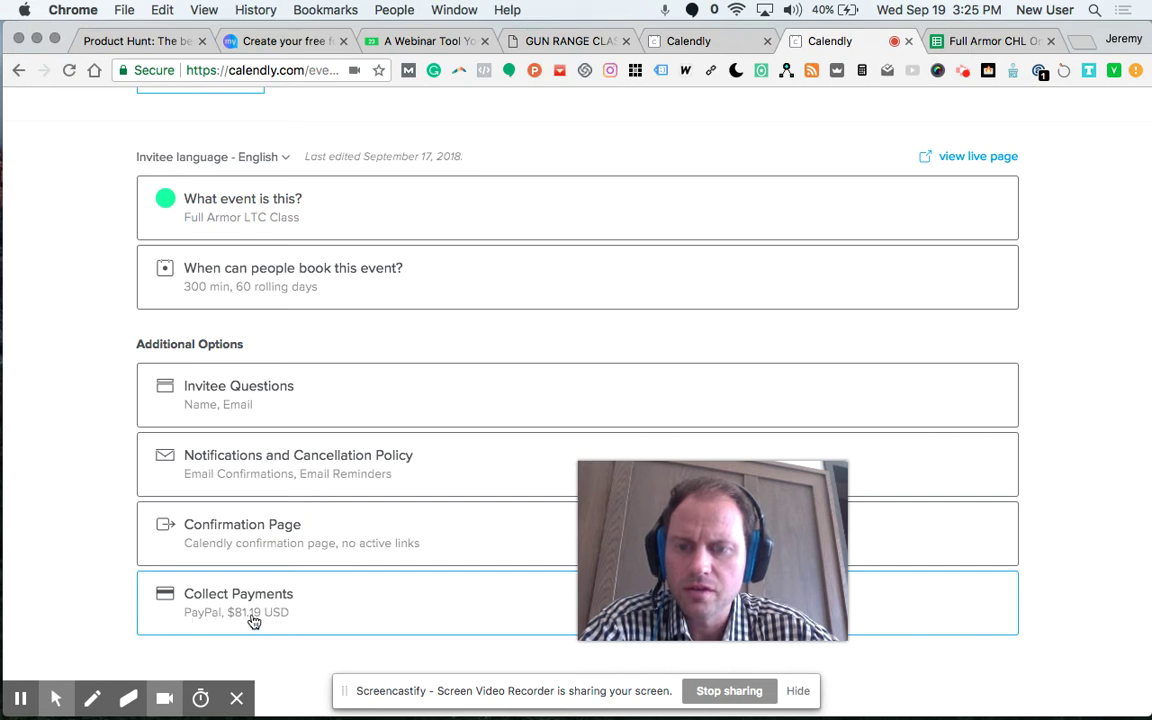
left_click_drag(663, 540, 105, 548)
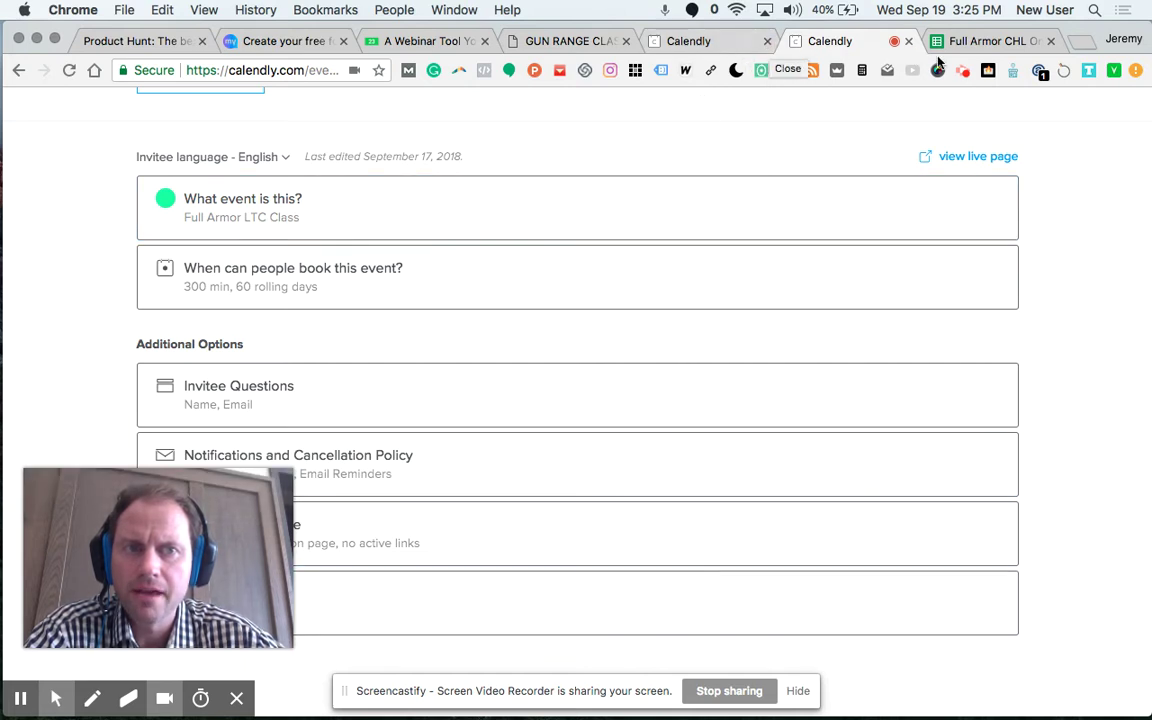
Scroll through the CHL online registration spreadsheet, then return to the LTC Class event settings
left_click(975, 41)
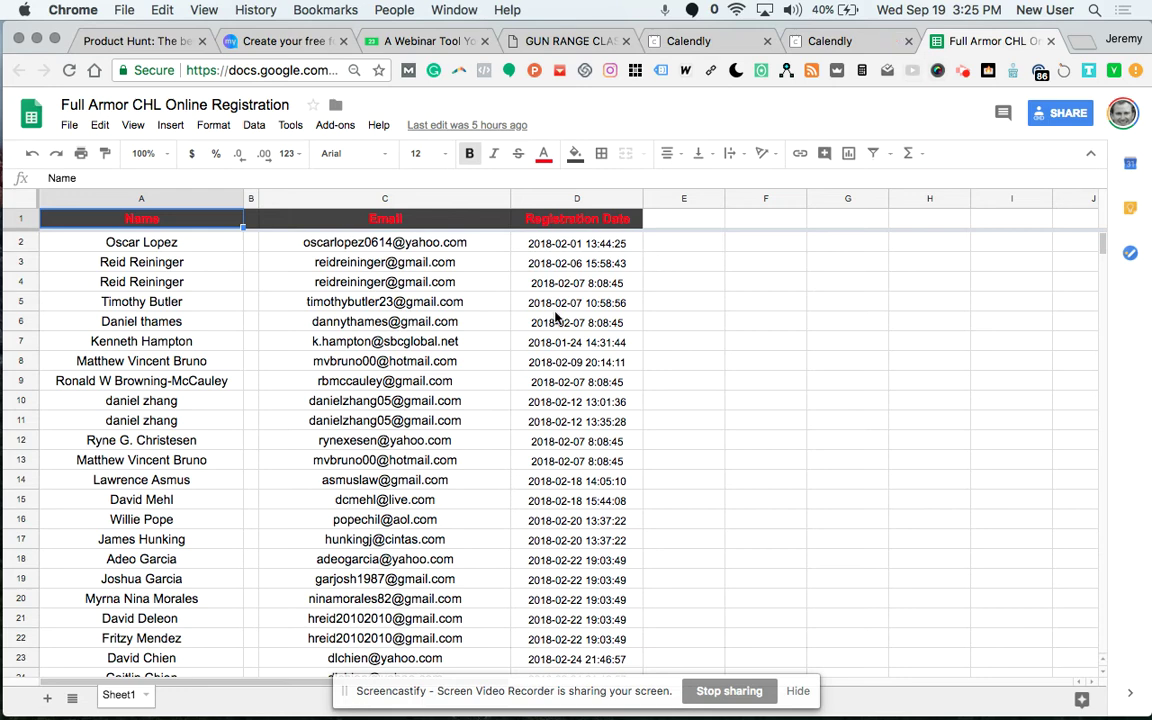
scroll(491, 411, "down", 15)
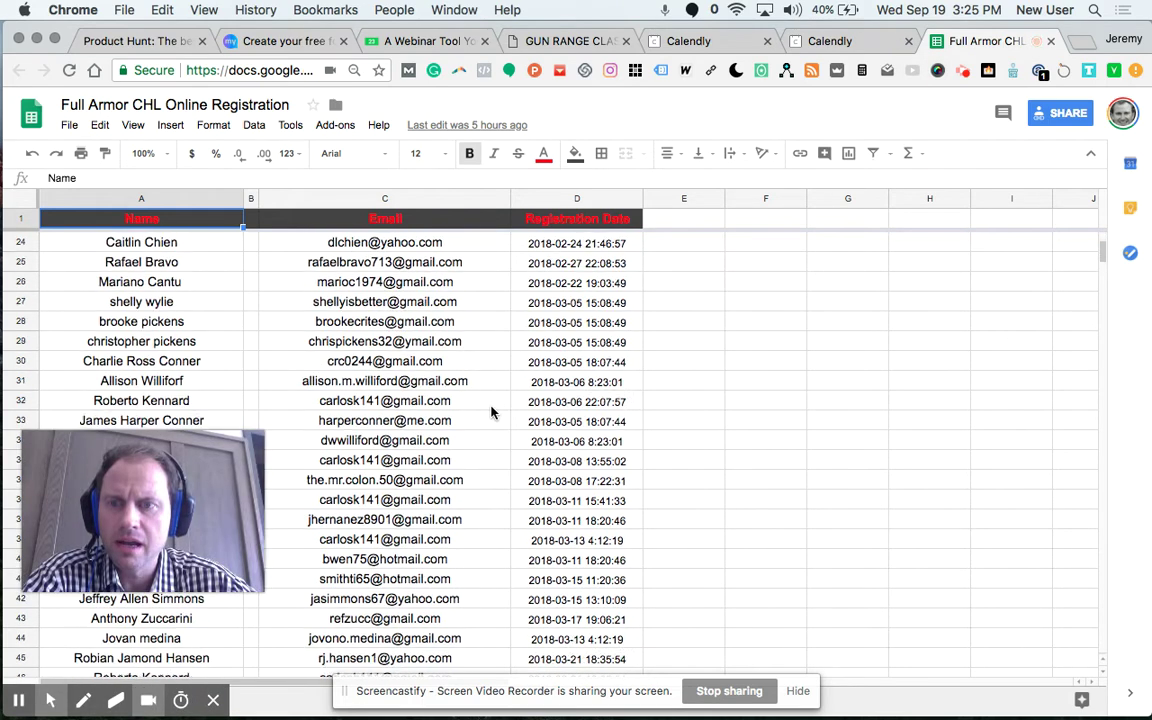
scroll(491, 411, "down", 16)
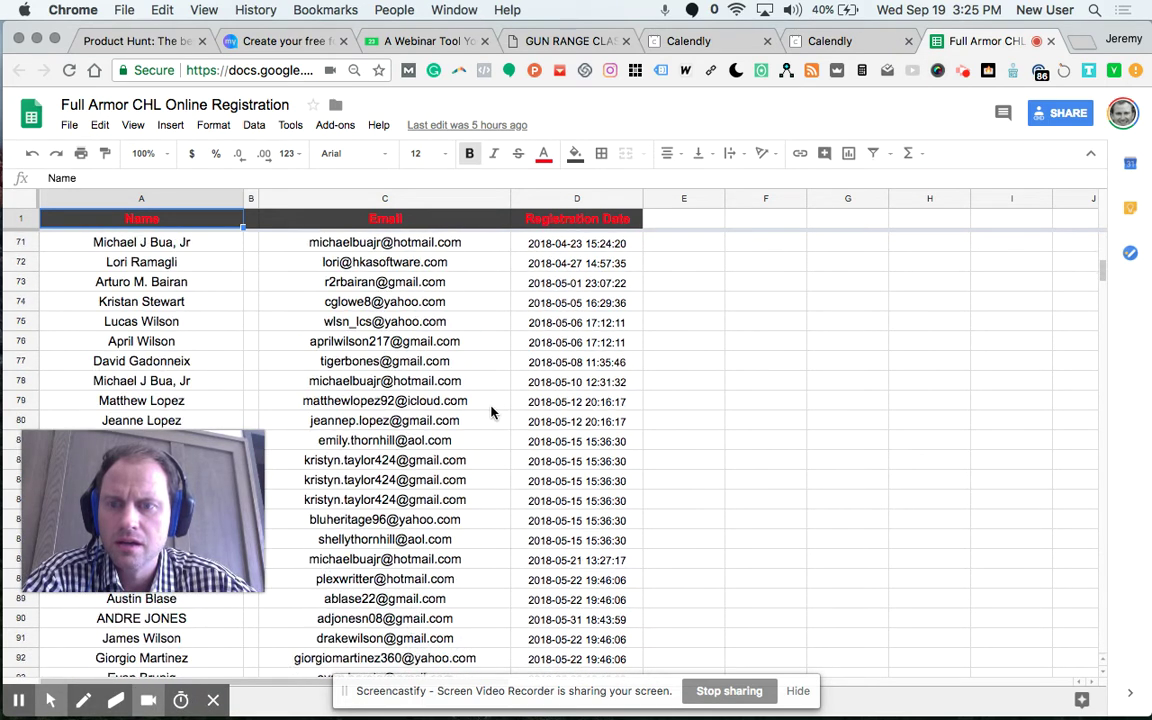
scroll(491, 411, "down", 6)
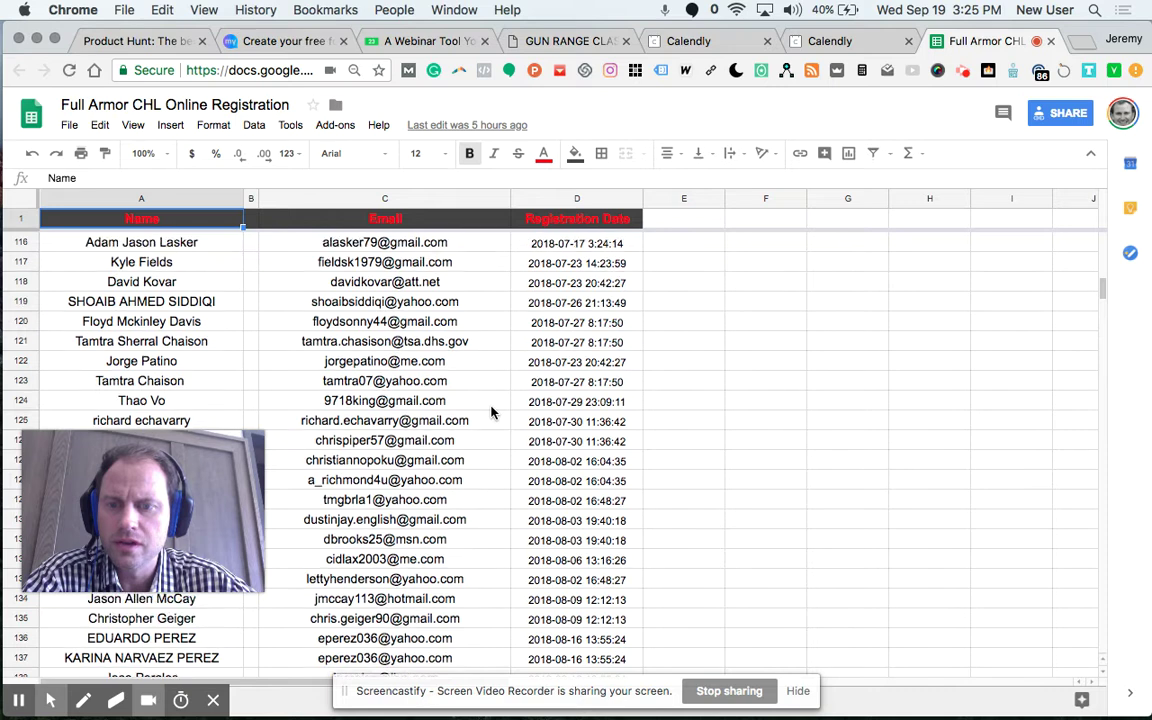
scroll(491, 411, "up", 20)
scroll(491, 411, "up", 9)
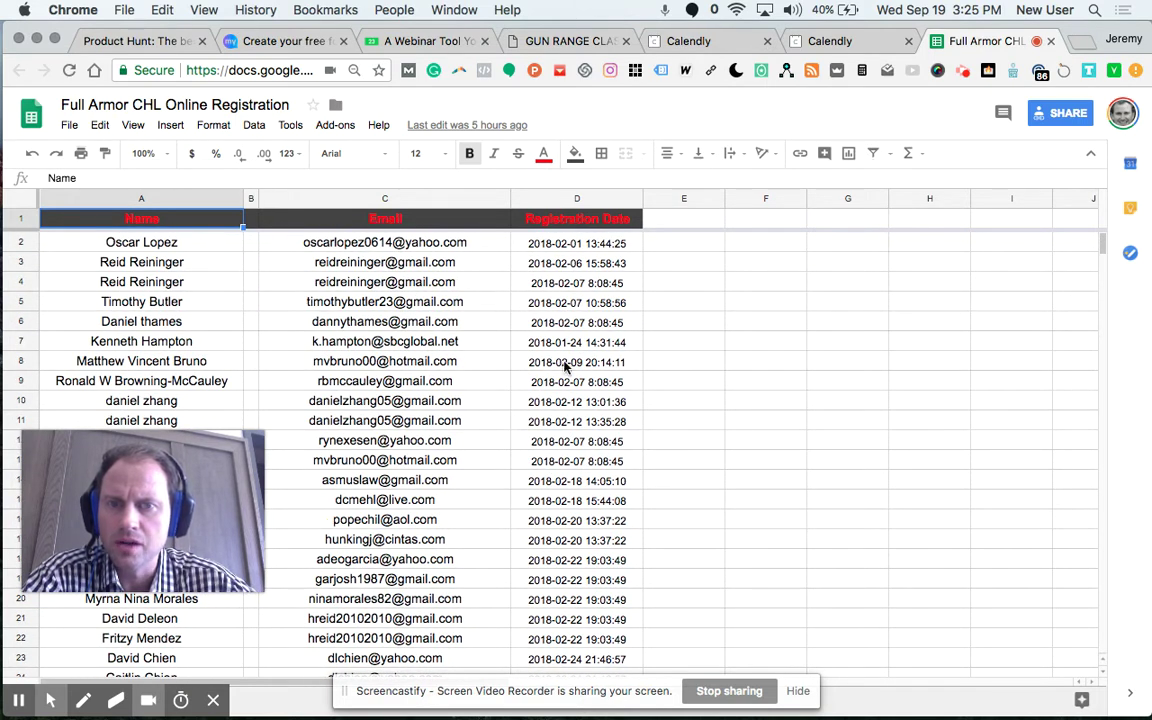
scroll(563, 367, "down", 20)
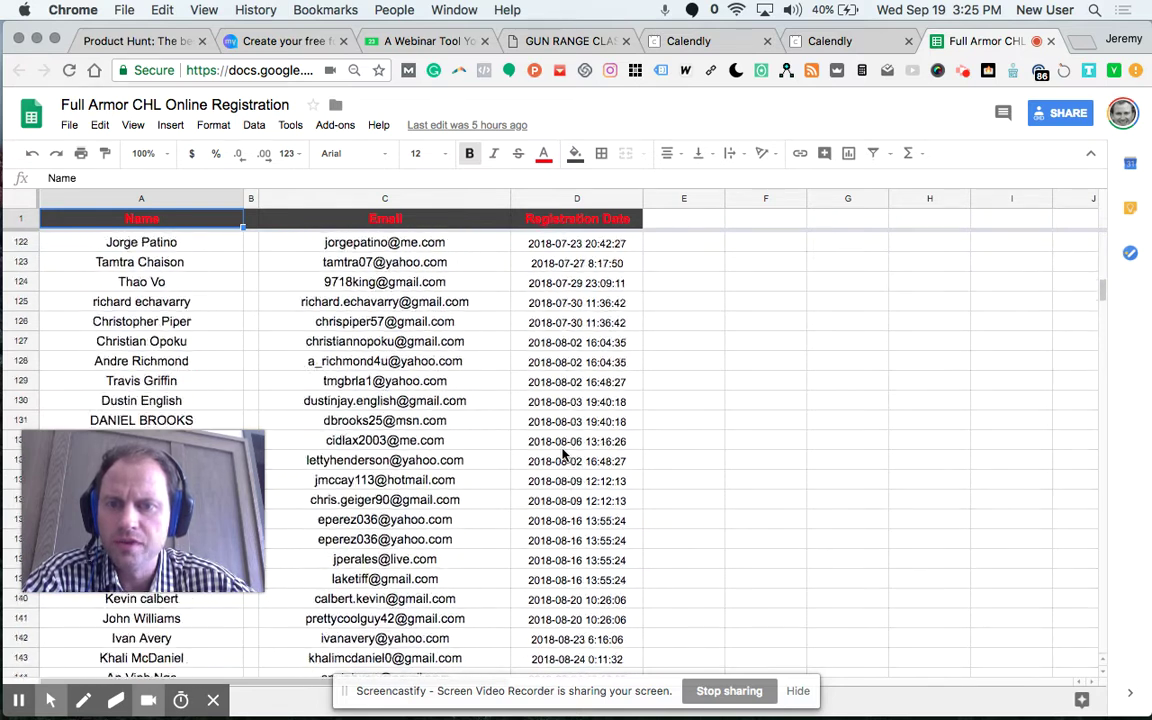
scroll(563, 454, "down", 20)
scroll(563, 454, "up", 20)
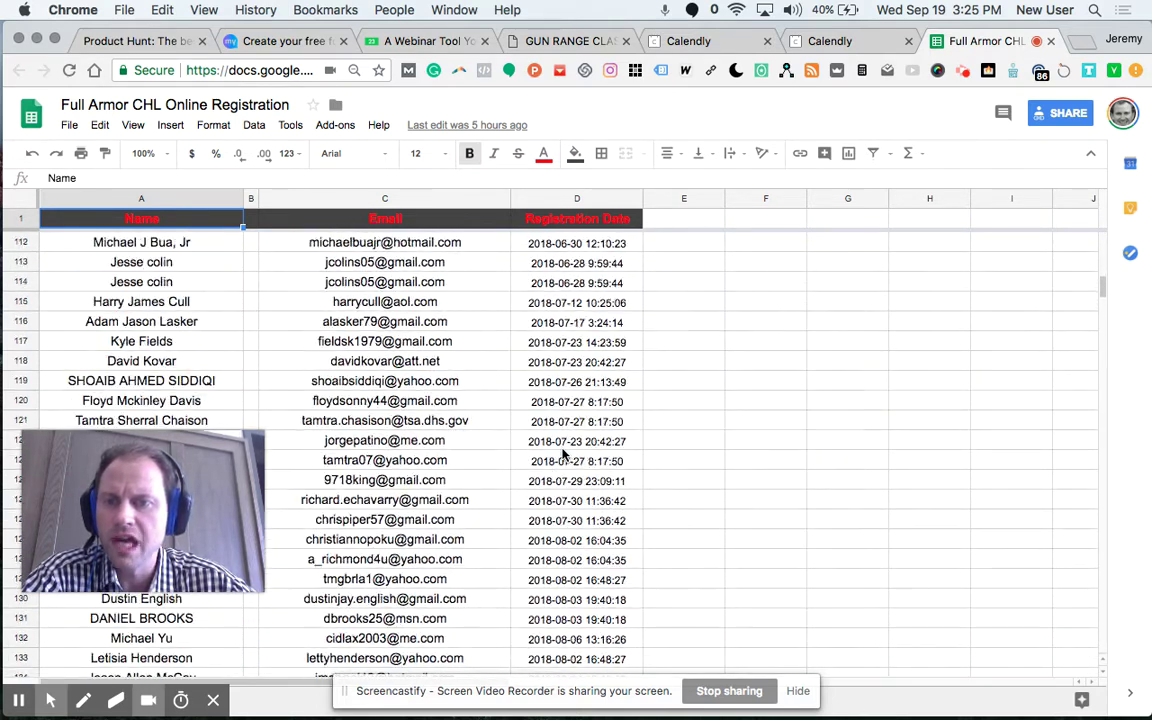
scroll(563, 454, "up", 19)
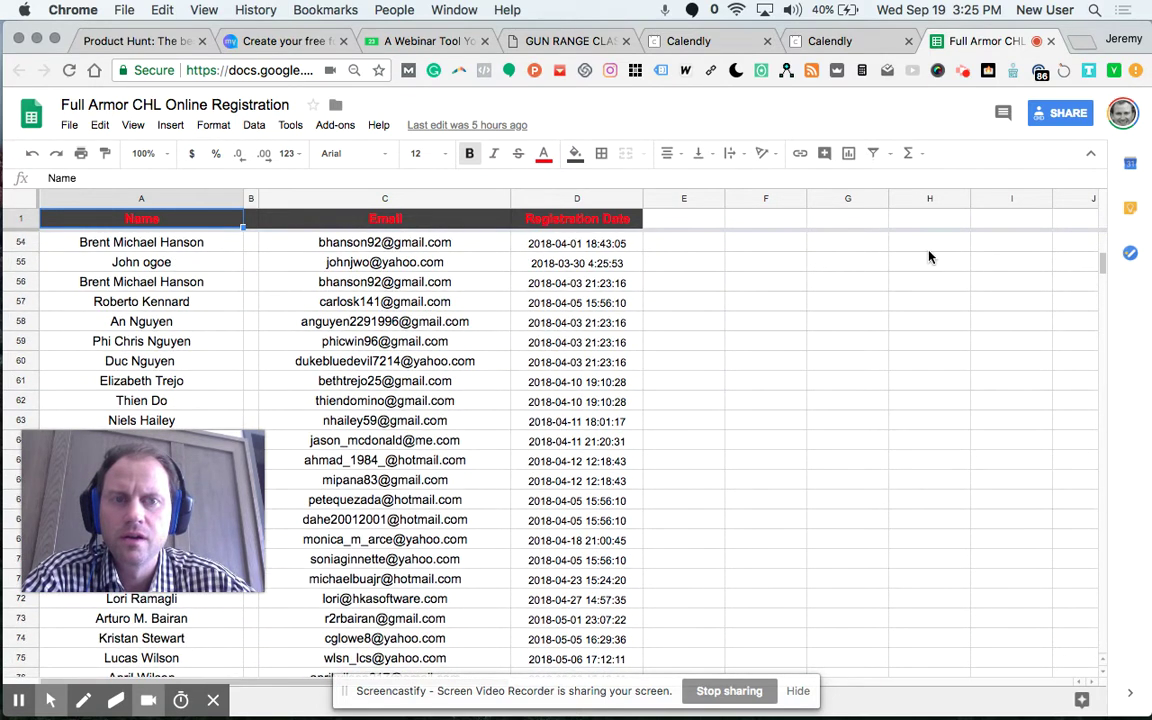
left_click(836, 41)
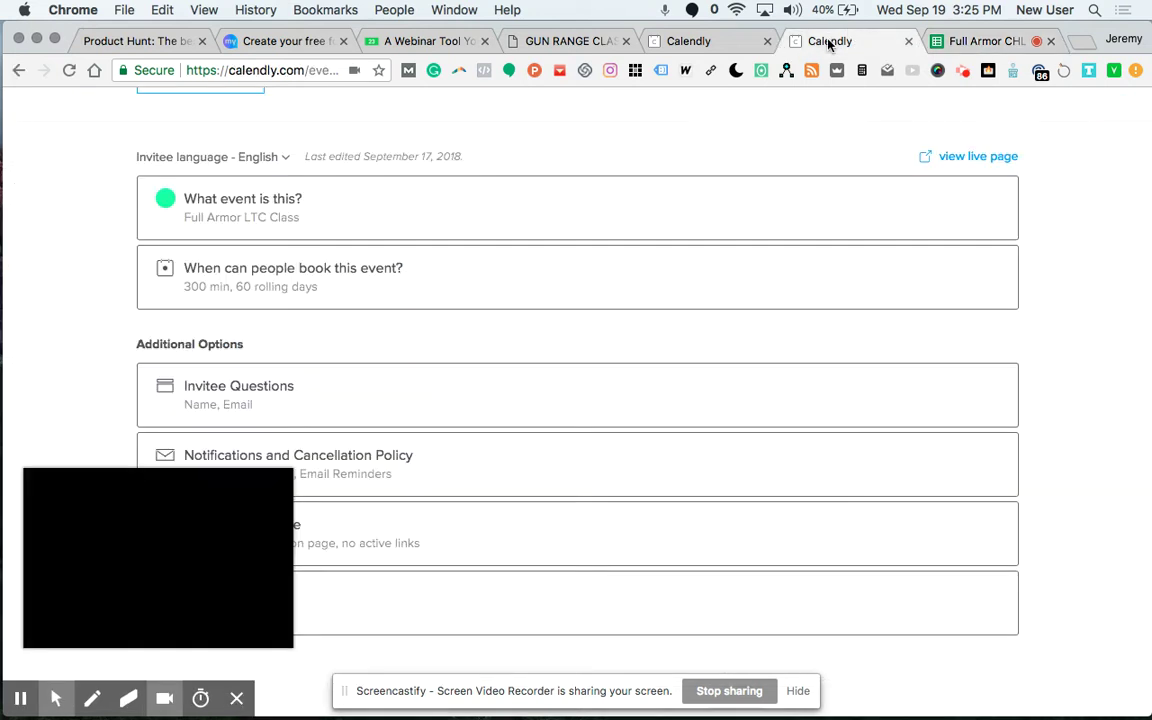
Revisit the scheduled events, event settings and LTC page, then choose Register Now for the class
left_click(710, 40)
left_click(517, 32)
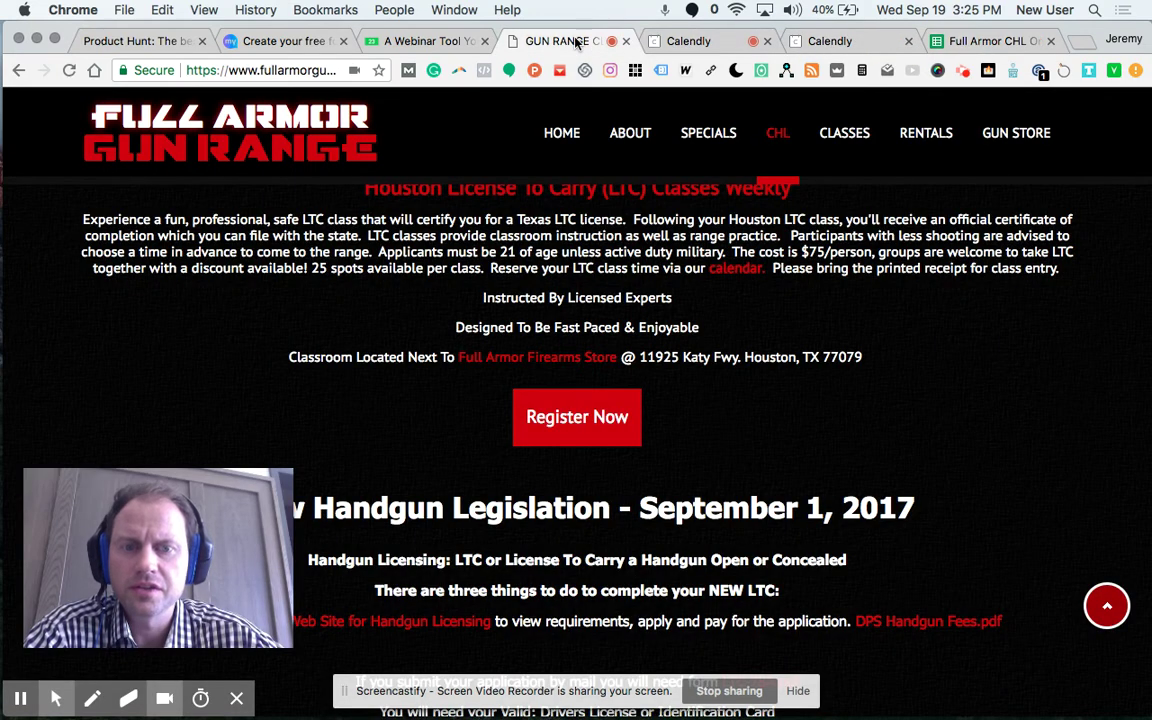
left_click(670, 42)
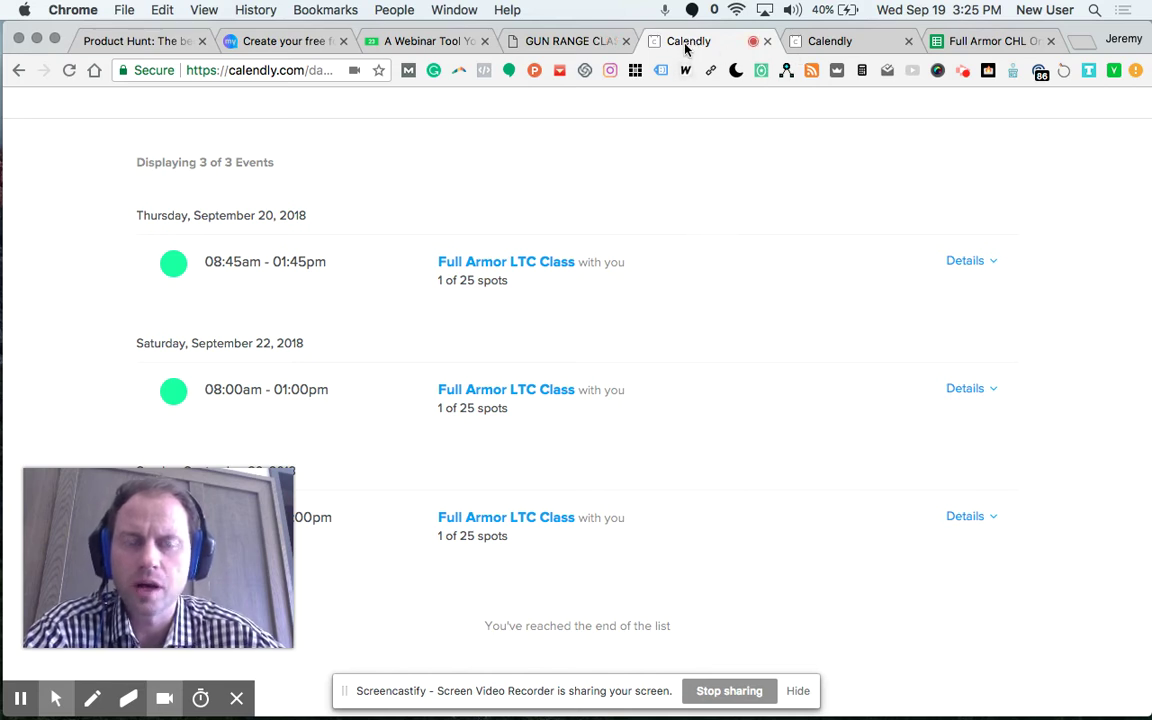
left_click(818, 43)
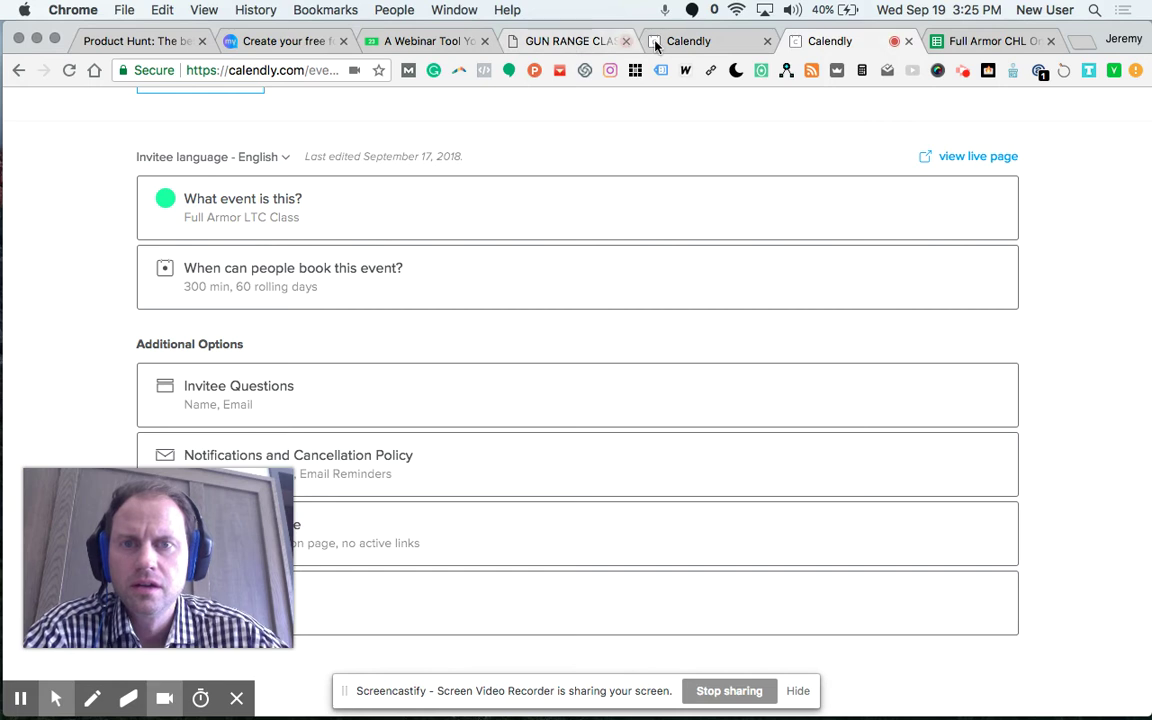
left_click(689, 41)
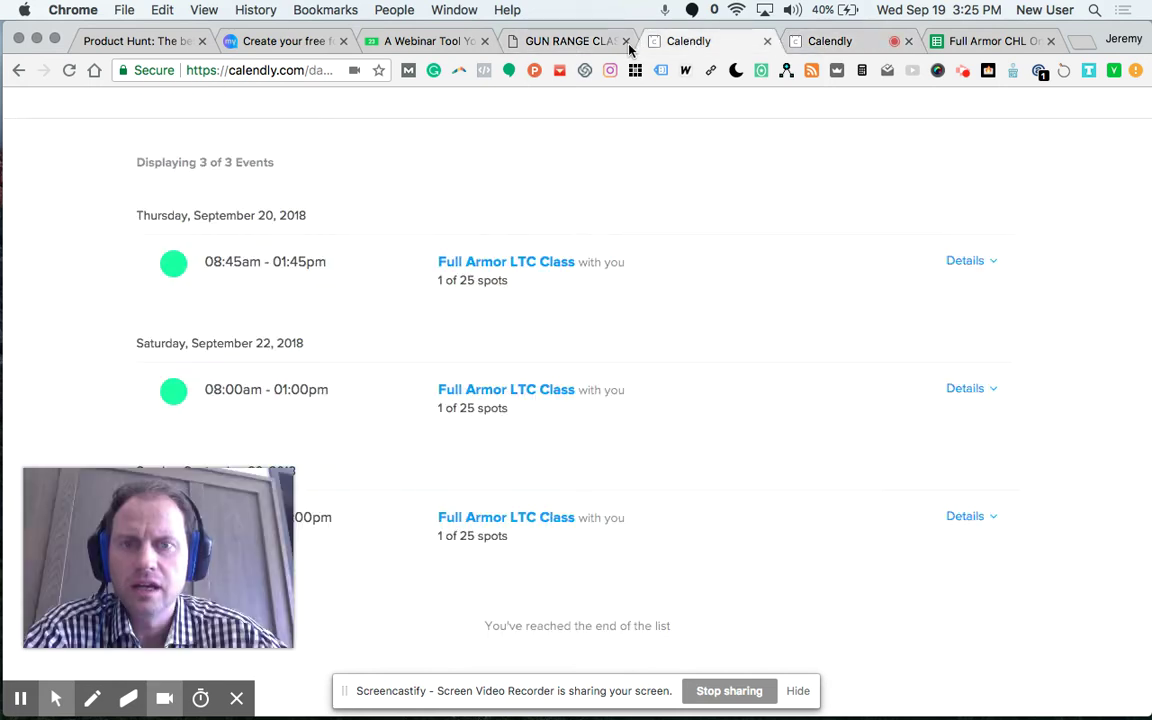
left_click(555, 40)
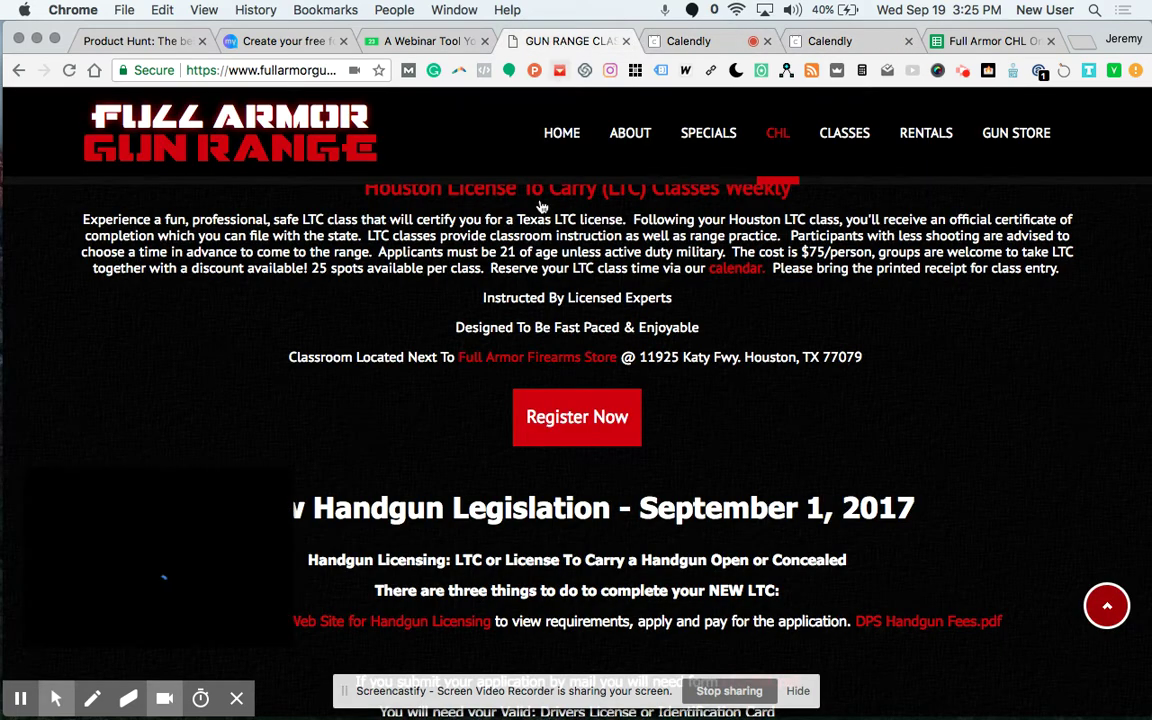
left_click(587, 425)
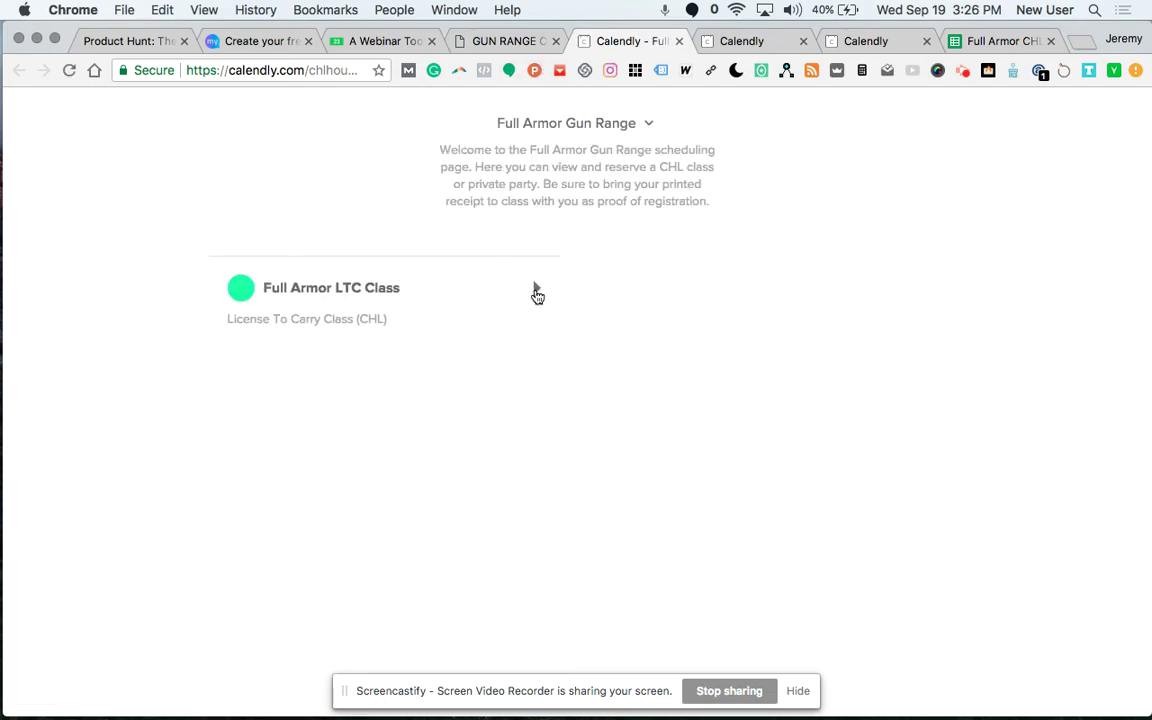
Open the Full Armor LTC Class calendar and advance three weeks to October 10–16
left_click(537, 294)
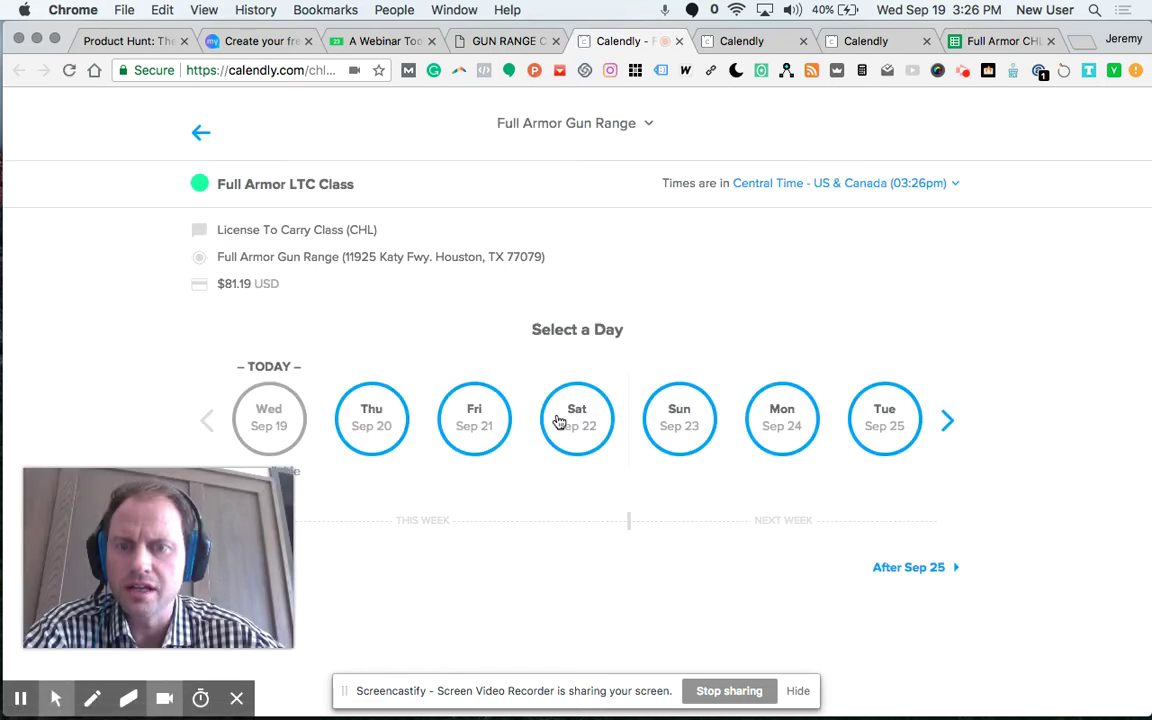
left_click(947, 421)
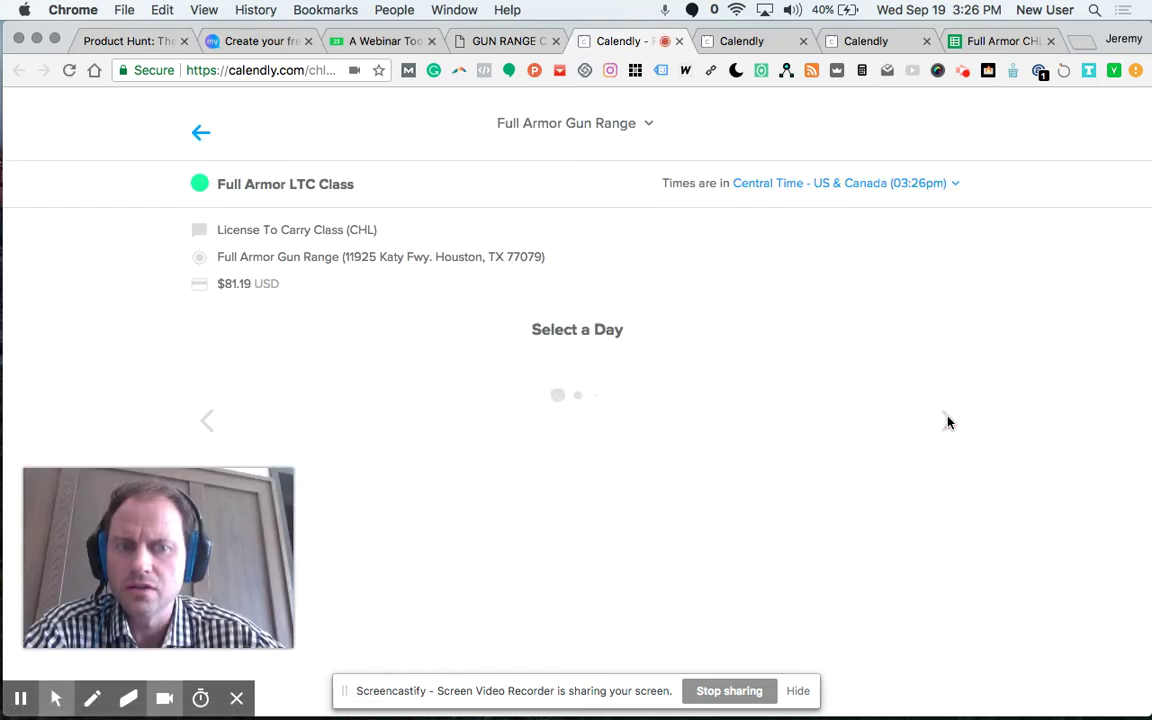
left_click(947, 421)
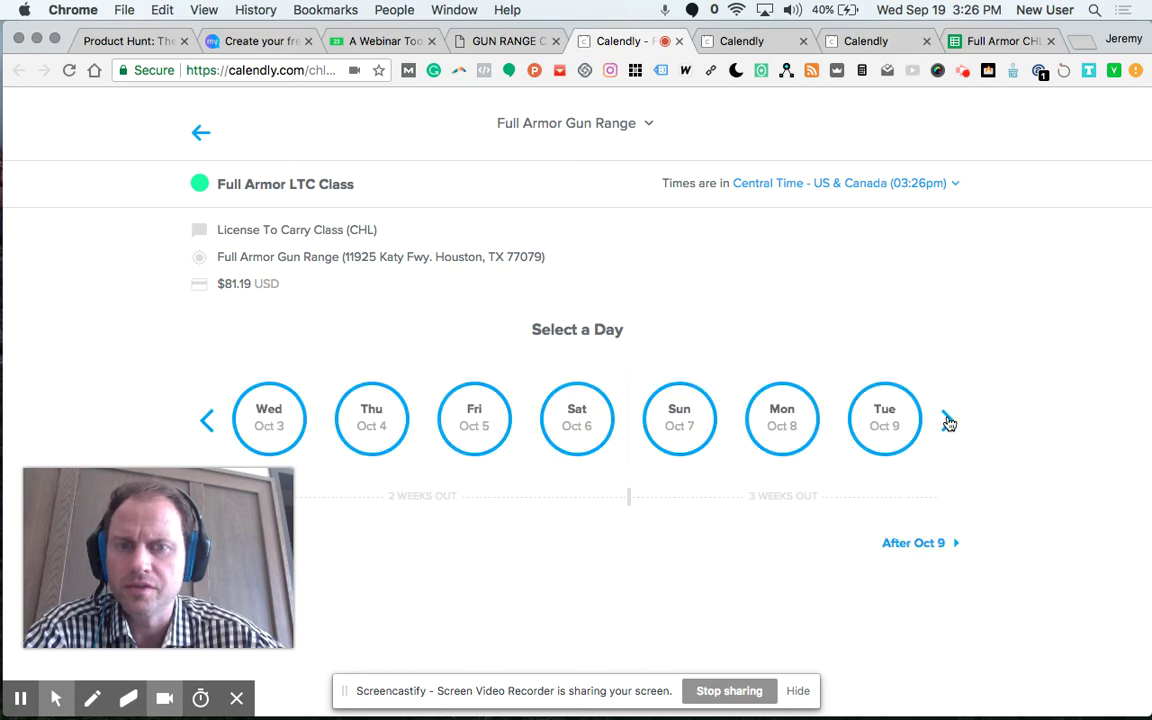
left_click(947, 421)
Book the 08:45am slot on Sunday, October 14, 2018 to reach the PayPal details form
left_click(681, 412)
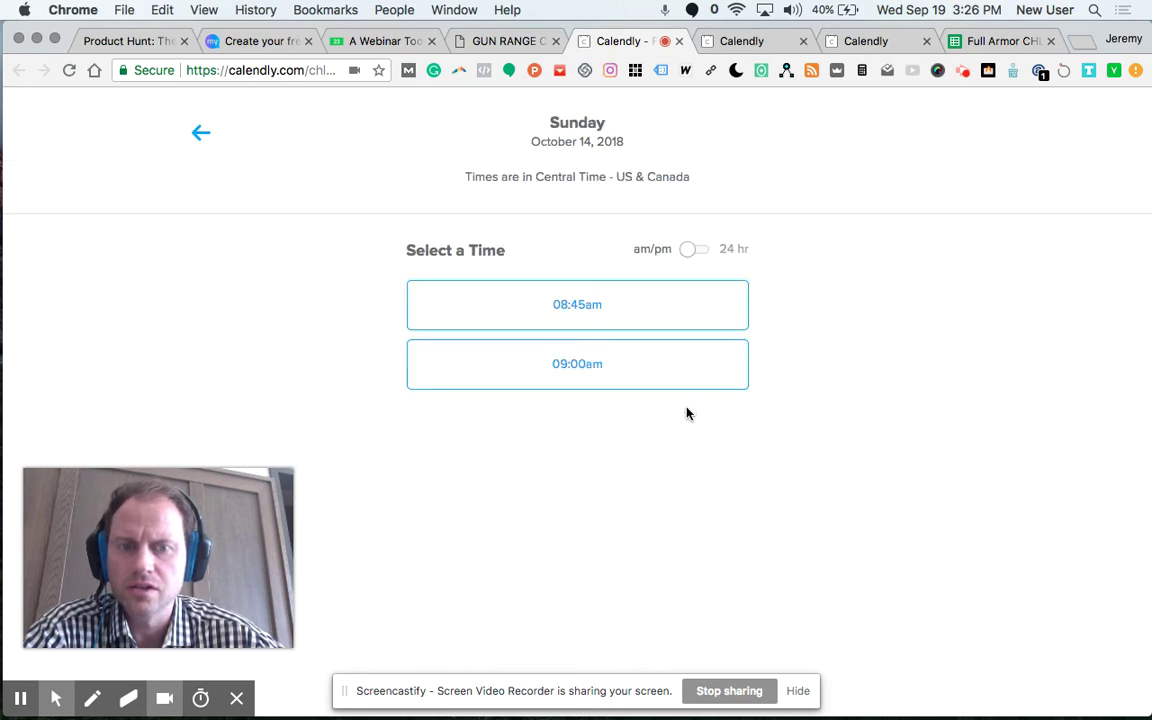
left_click(589, 312)
left_click(614, 312)
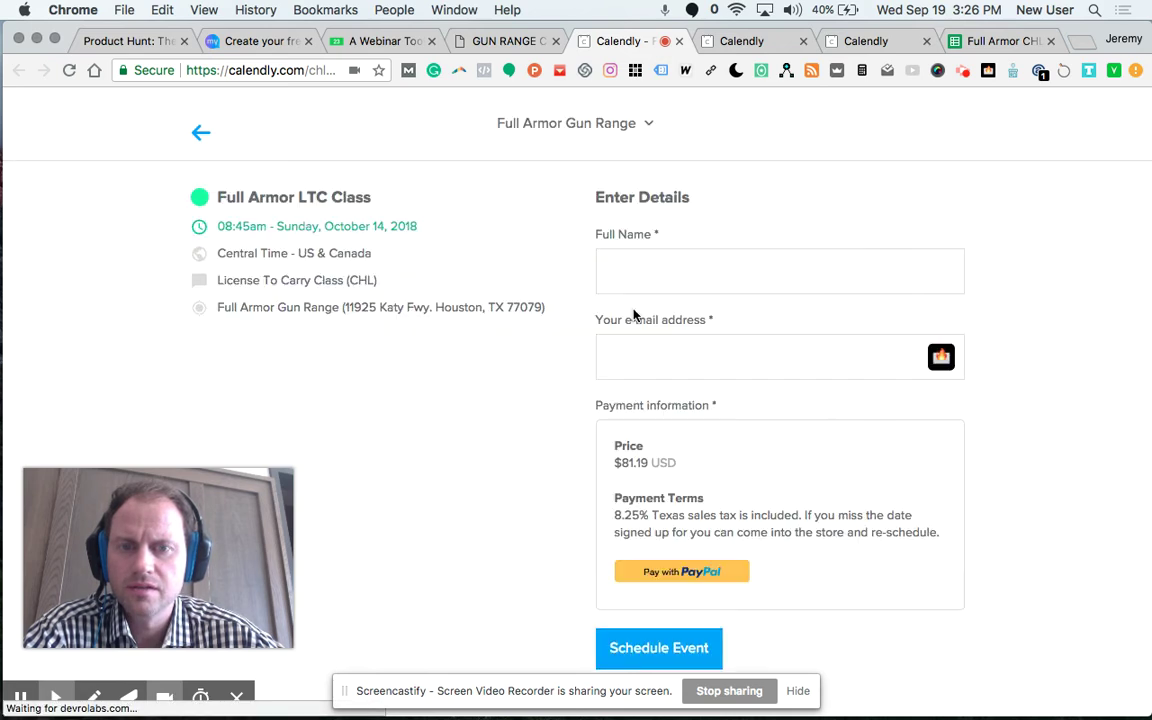